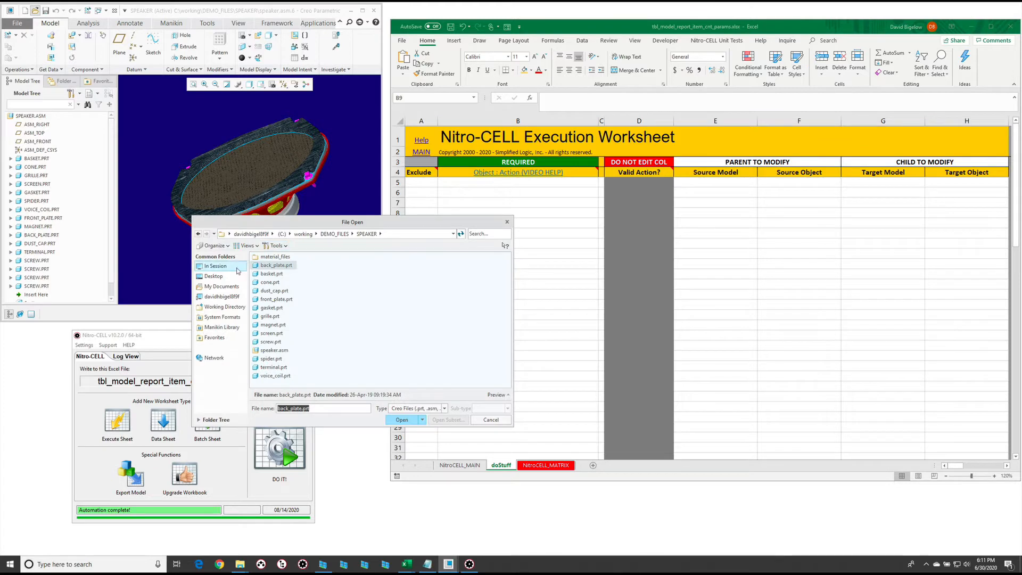
- Open speaker.asm from the models currently in session
{"action": "left_click", "coordinate": [236, 266]}
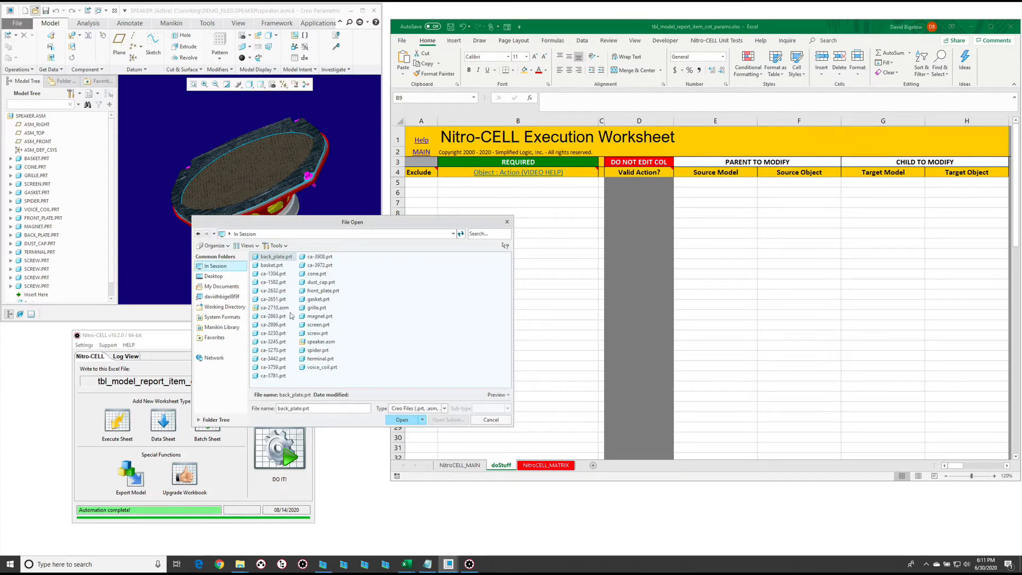
{"action": "double_click", "coordinate": [316, 342]}
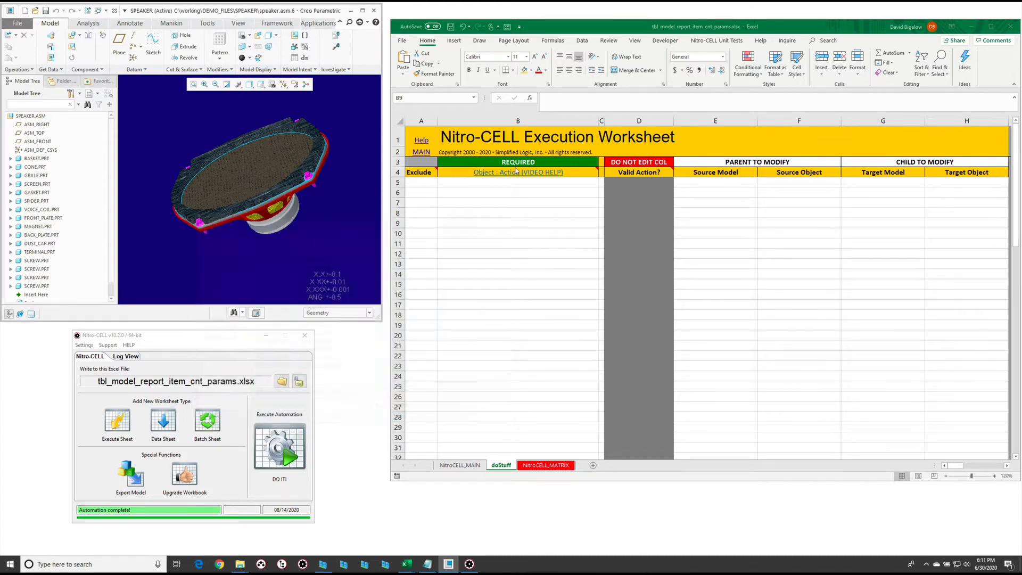
- Enter the worksheet : TABLE_CREATE command in cell B7 of the doStuff sheet using an nc_command reference
{"action": "left_click", "coordinate": [504, 205]}
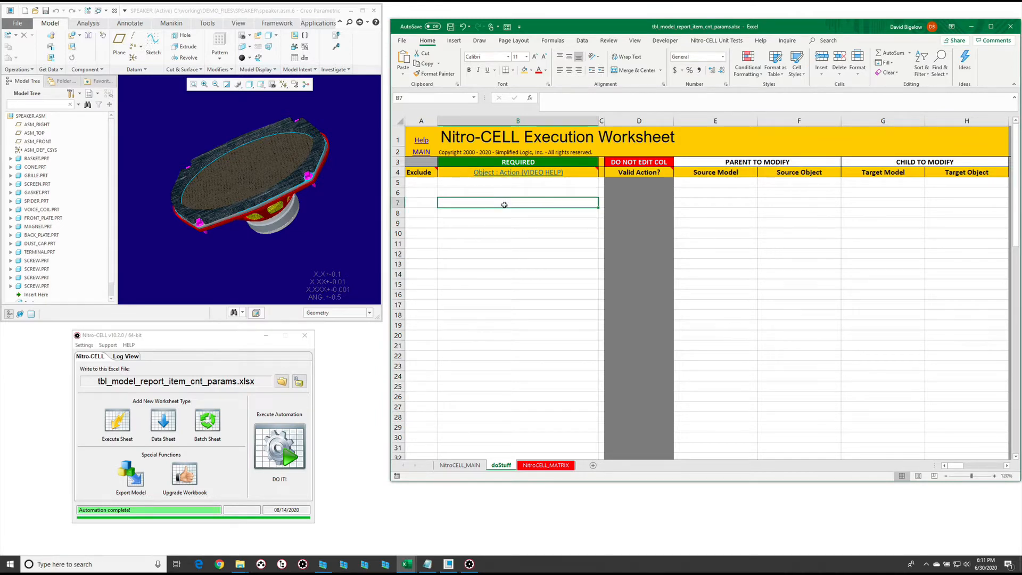
{"action": "type", "text": "=nc_command"}
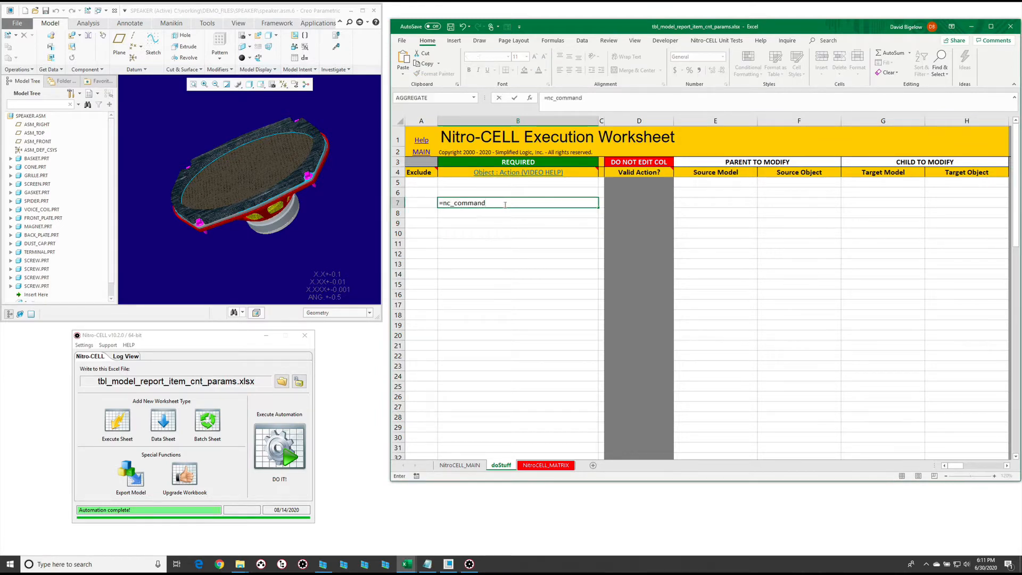
{"action": "type", "text": "[worksheet : TABLE_CREATE]"}
{"action": "key", "text": "Return"}
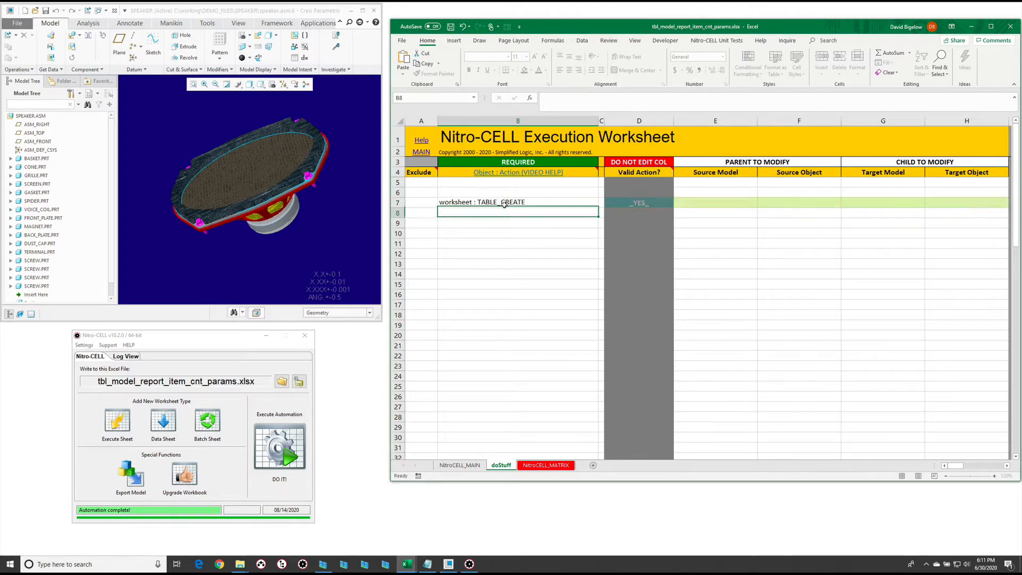
- Set the row 7 table name to asyModels and its target worksheet to wowTab
{"action": "type", "text": "as"}
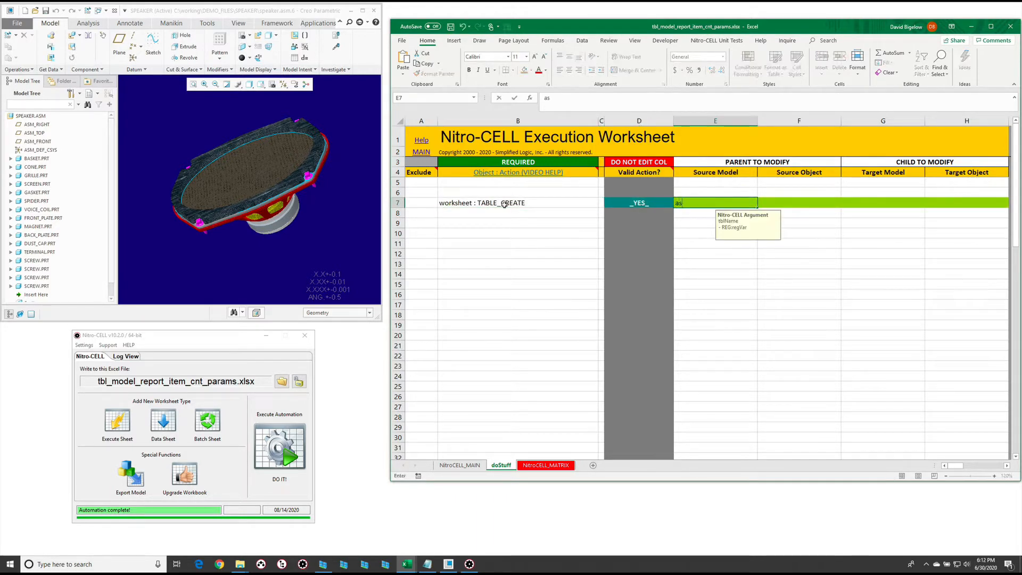
{"action": "type", "text": "yModels"}
{"action": "key", "text": "Return"}
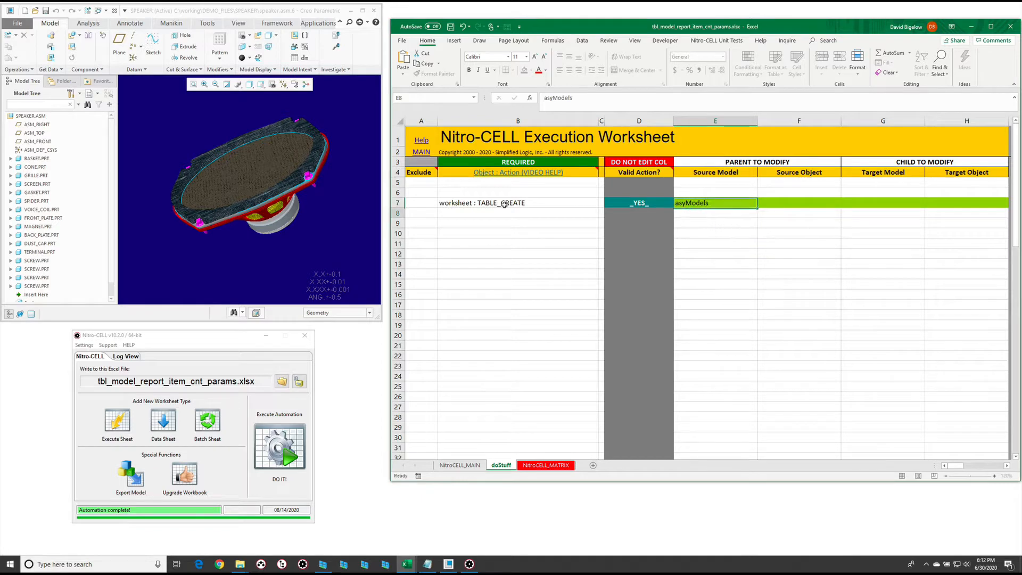
{"action": "key", "text": "Up"}
{"action": "key", "text": "Right"}
{"action": "key", "text": "Right"}
{"action": "type", "text": "wowTab"}
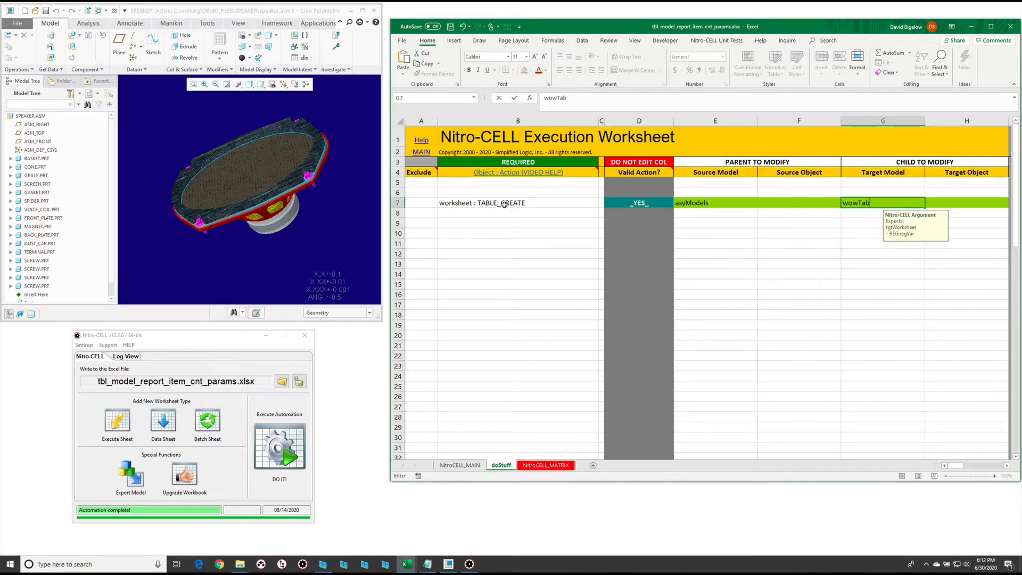
{"action": "key", "text": "Return"}
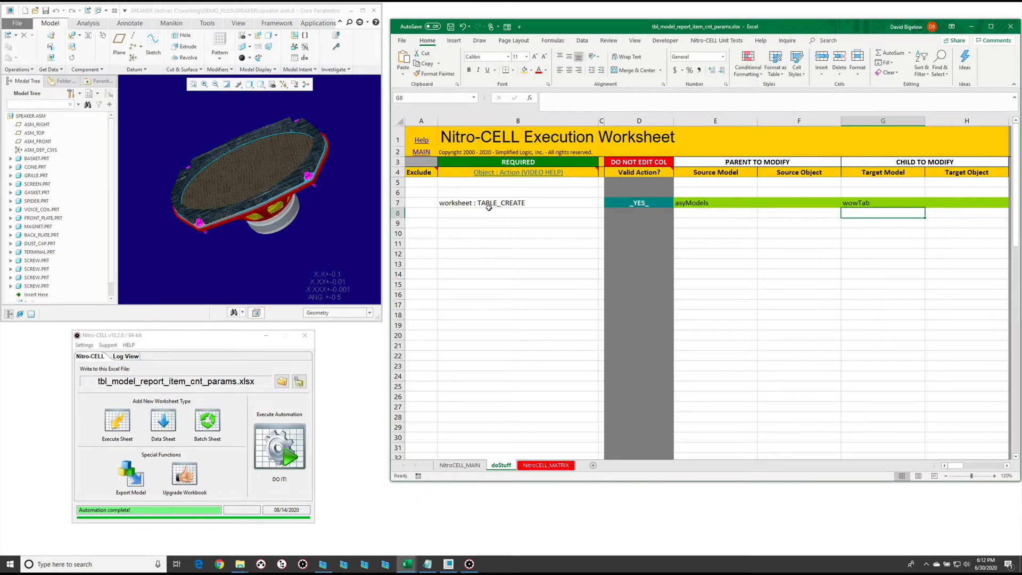
- Enter the tbl_application : GET_FILES command in cell B9 using an nc_command reference
{"action": "left_click", "coordinate": [491, 222]}
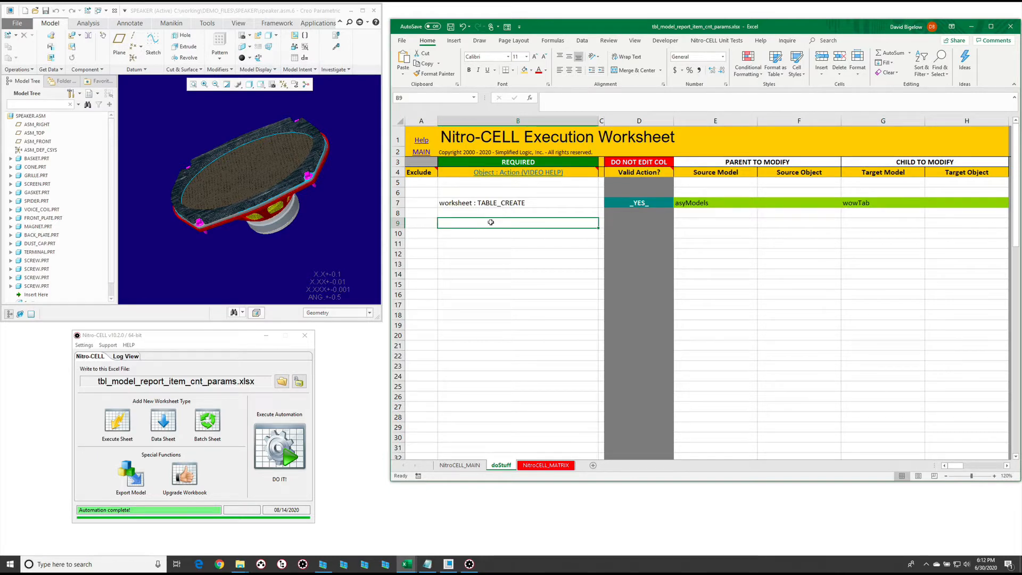
{"action": "type", "text": "=nc_command"}
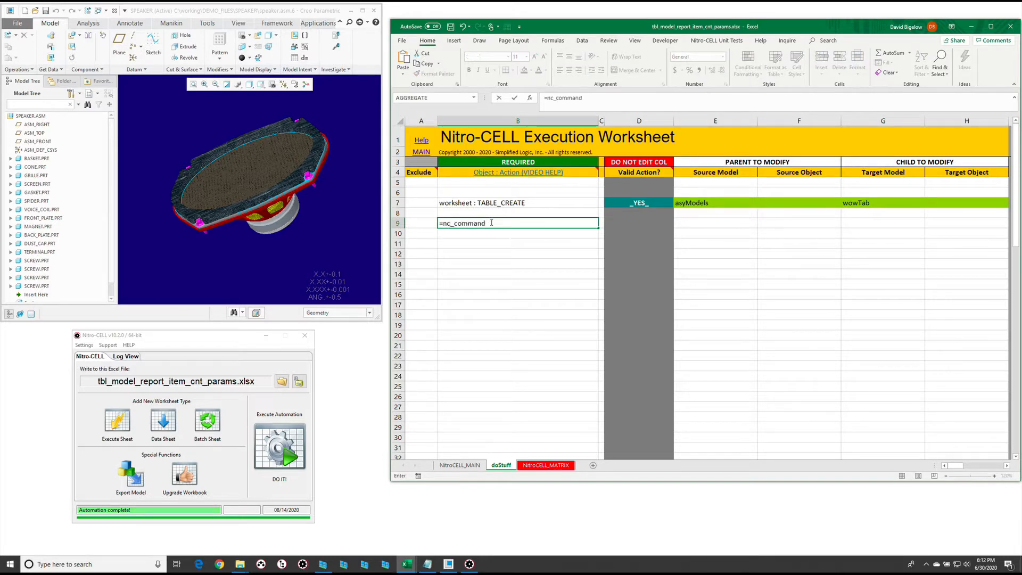
{"action": "type", "text": "[get"}
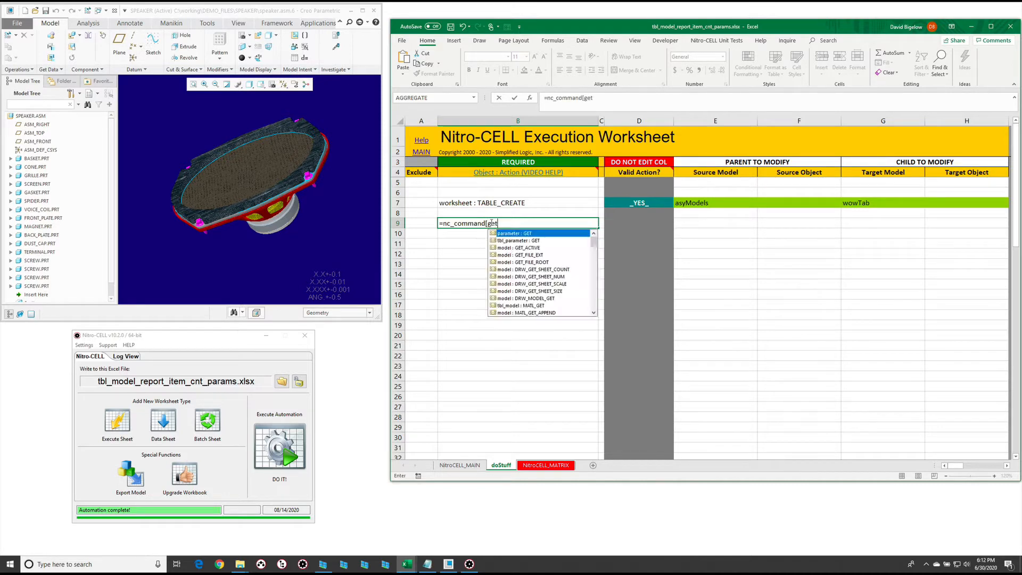
{"action": "type", "text": "_files"}
{"action": "key", "text": "Down"}
{"action": "key", "text": "Down"}
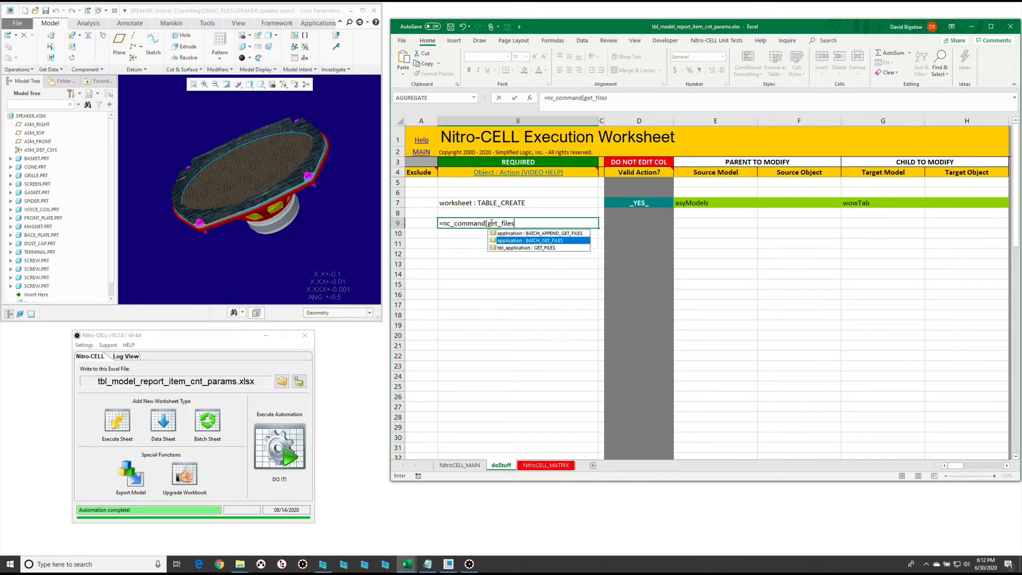
{"action": "key", "text": "Tab"}
{"action": "key", "text": "Return"}
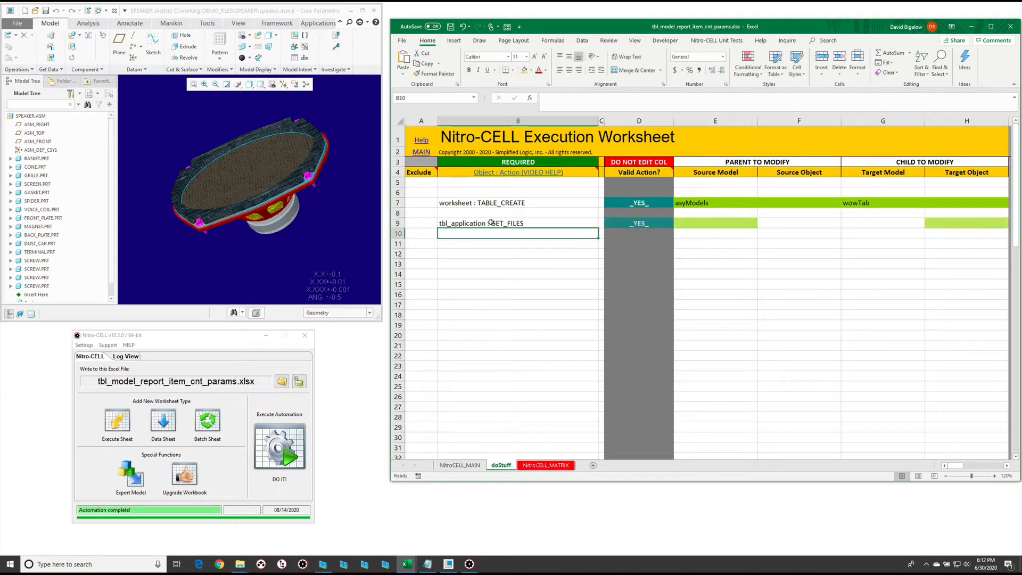
- Set the GET_FILES source model to *.asm and copy asyModels from cell E7 into its target object
{"action": "type", "text": "*."}
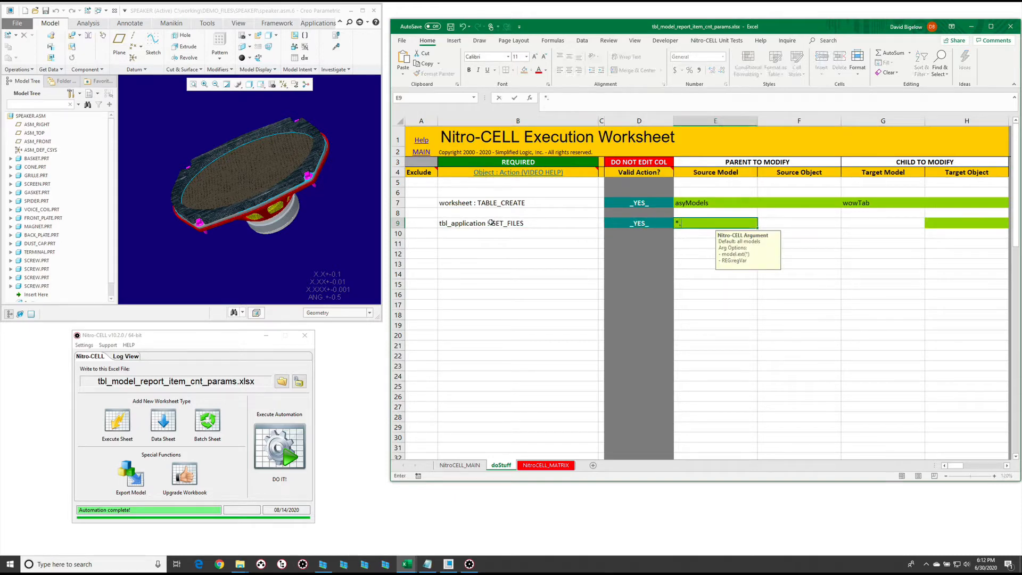
{"action": "type", "text": "asm"}
{"action": "key", "text": "Return"}
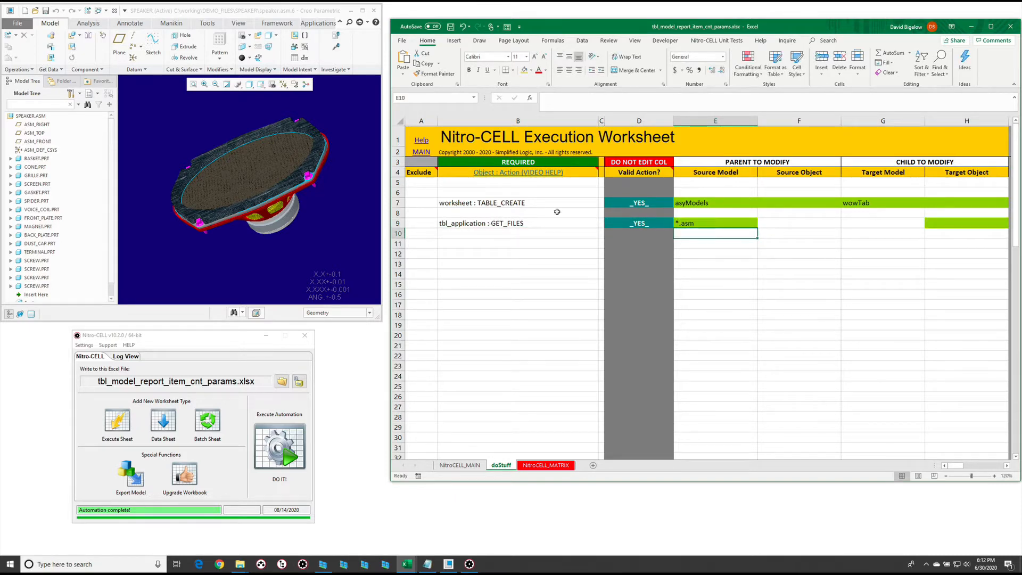
{"action": "left_click", "coordinate": [691, 205]}
{"action": "key", "text": "ctrl+c"}
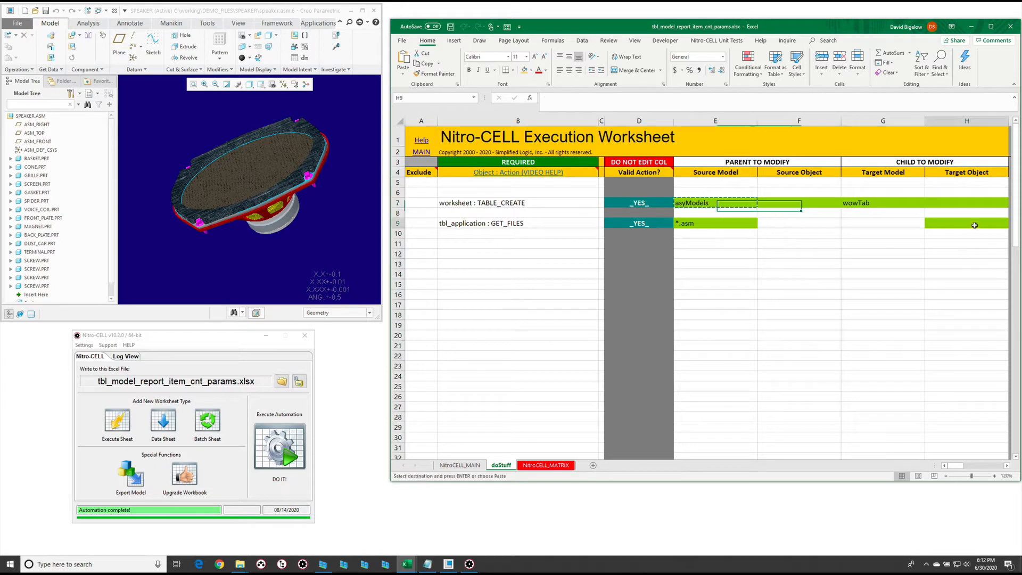
{"action": "left_click", "coordinate": [978, 223]}
{"action": "key", "text": "ctrl+v"}
{"action": "left_click", "coordinate": [850, 244]}
{"action": "key", "text": "Escape"}
{"action": "left_click", "coordinate": [531, 244]}
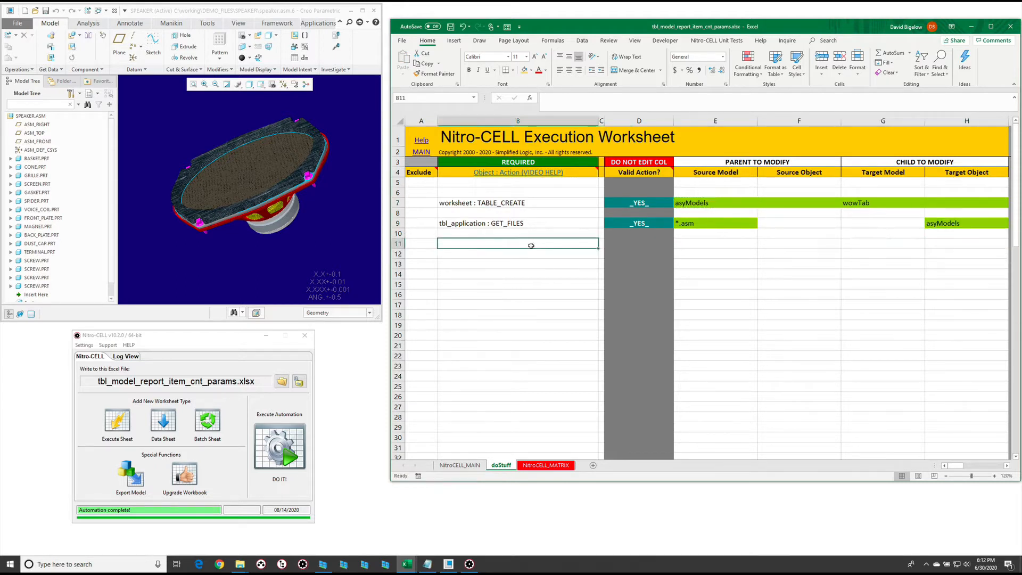
- Run the Nitro-CELL automation and auto-fit columns A and B on the wowTab sheet
{"action": "left_click", "coordinate": [280, 447]}
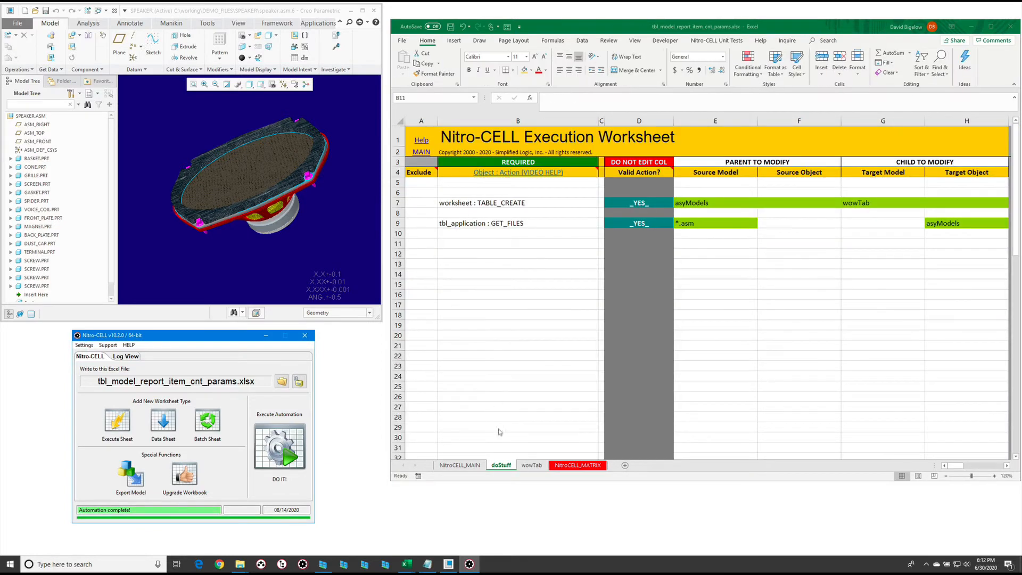
{"action": "left_click", "coordinate": [531, 466]}
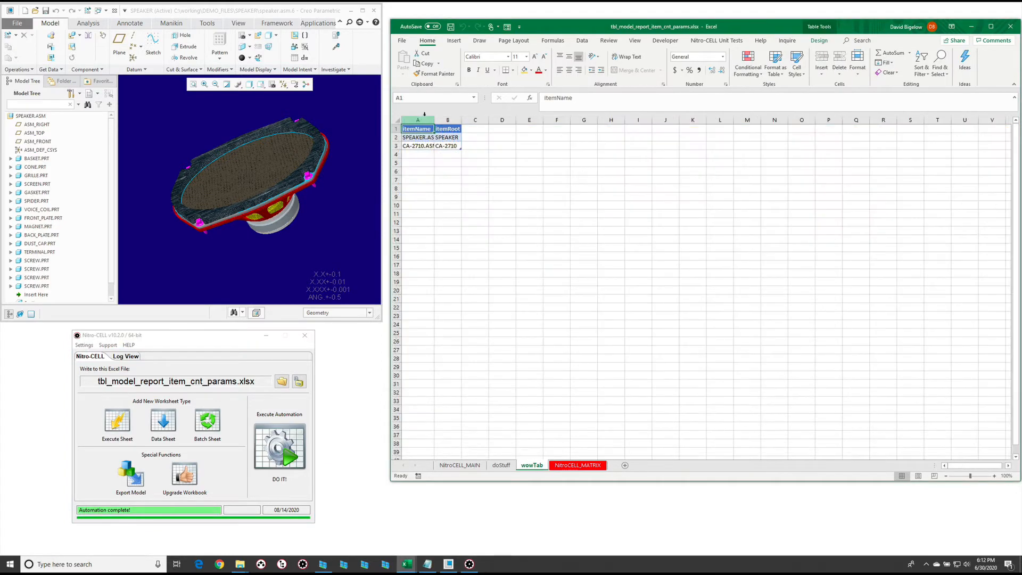
{"action": "left_click_drag", "start_coordinate": [423, 120], "coordinate": [450, 119]}
{"action": "double_click", "coordinate": [461, 119]}
{"action": "left_click", "coordinate": [453, 193]}
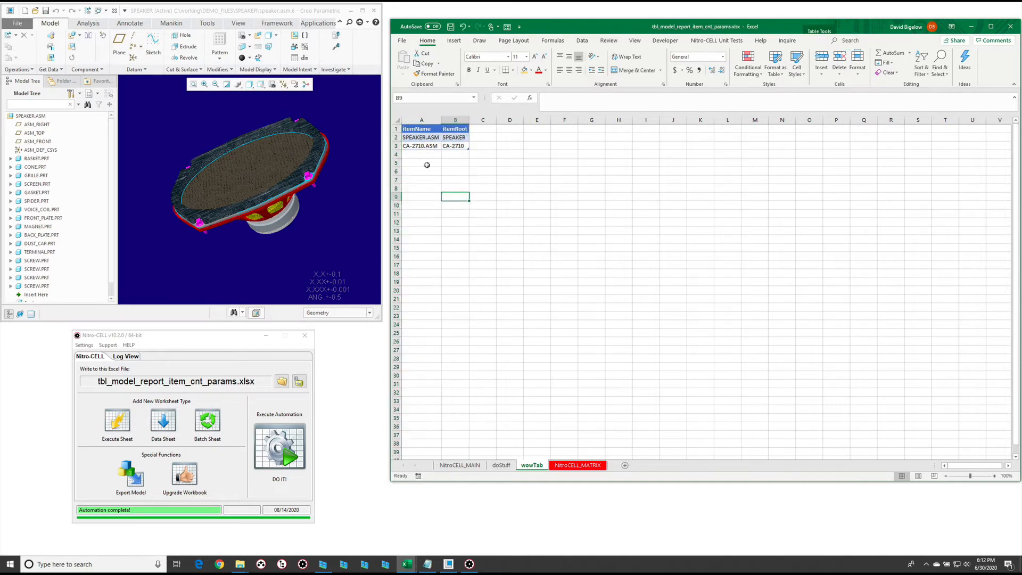
- Return to the doStuff sheet and enter a second worksheet : TABLE_CREATE command in cell B12
{"action": "left_click", "coordinate": [500, 466]}
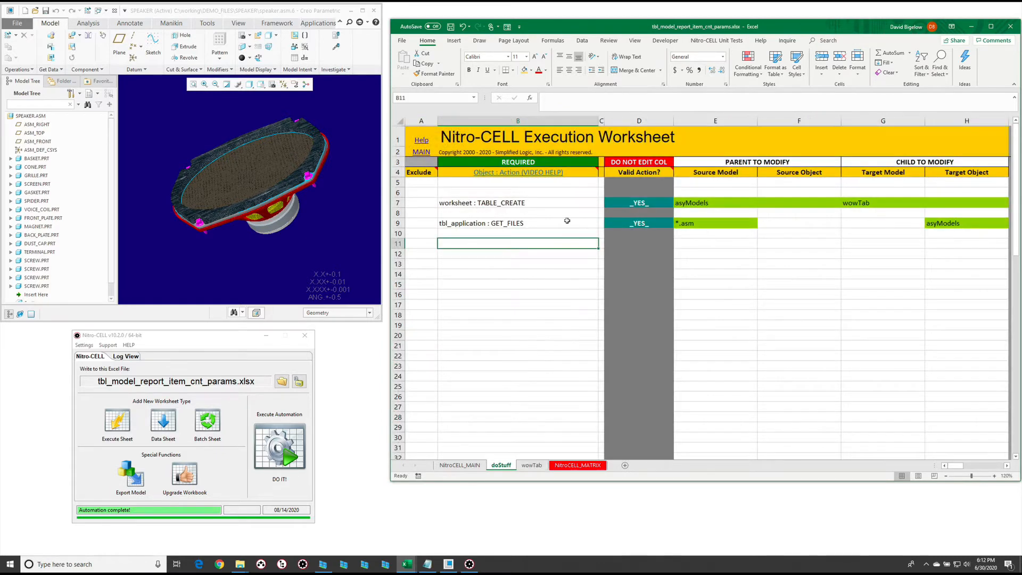
{"action": "left_click", "coordinate": [480, 254]}
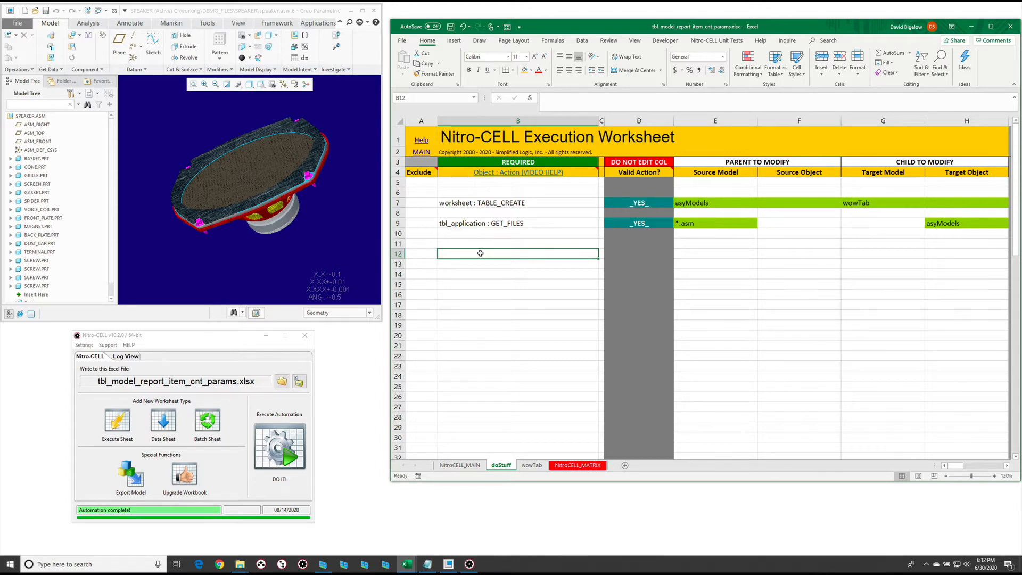
{"action": "type", "text": "=nc_command["}
{"action": "type", "text": "worksheet : TABLE_CREATE"}
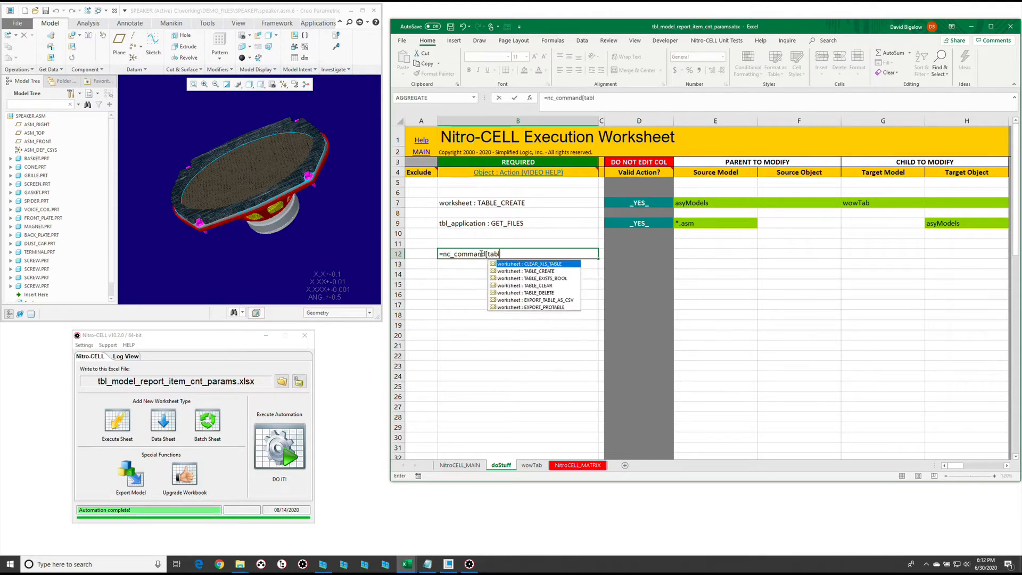
{"action": "key", "text": "Tab"}
{"action": "key", "text": "Return"}
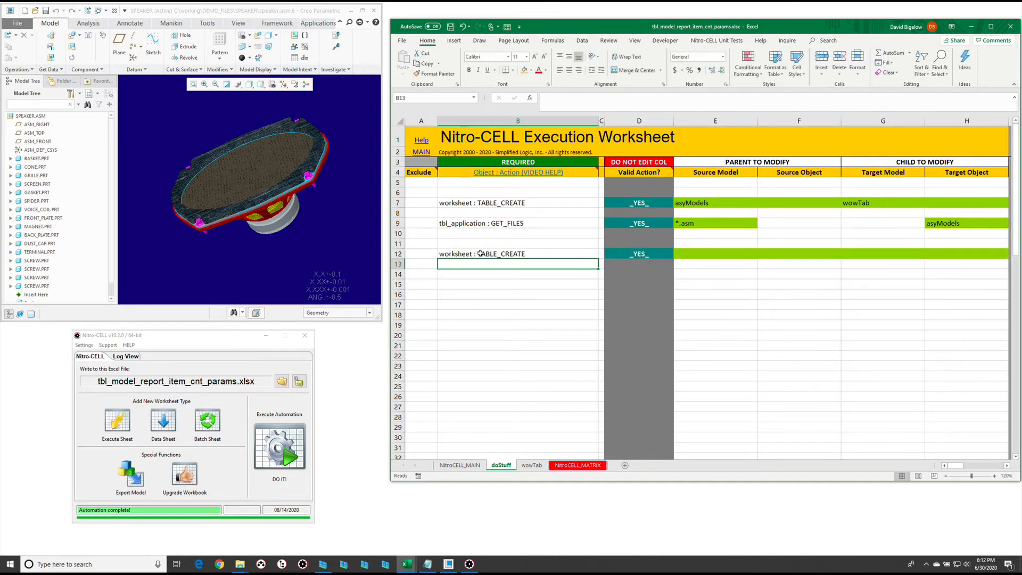
- Name the row 12 table bomData and copy wowTab from cell G7 as its target worksheet
{"action": "left_click", "coordinate": [746, 254]}
{"action": "type", "text": "bomD"}
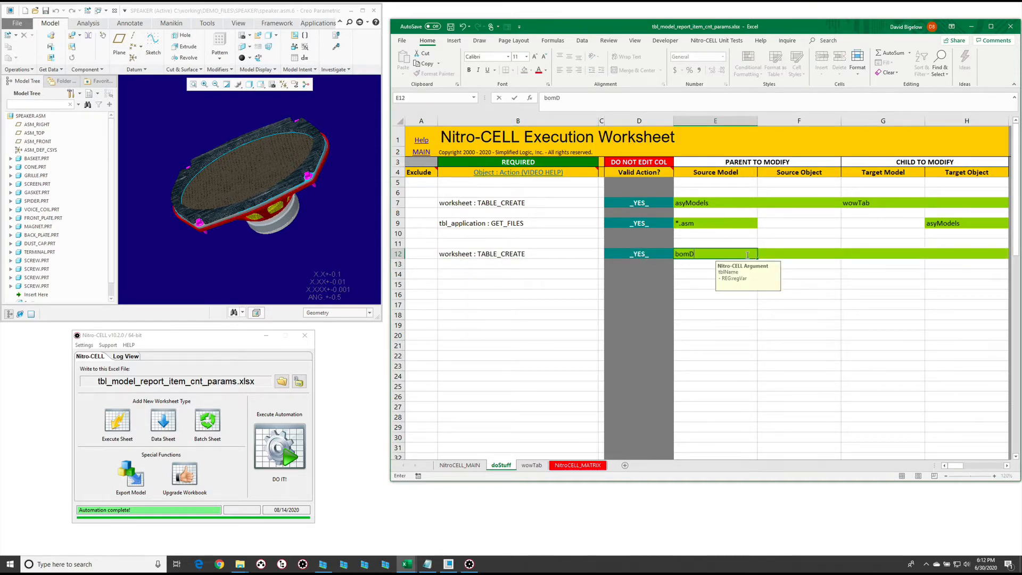
{"action": "type", "text": "ata"}
{"action": "key", "text": "Return"}
{"action": "left_click", "coordinate": [870, 203]}
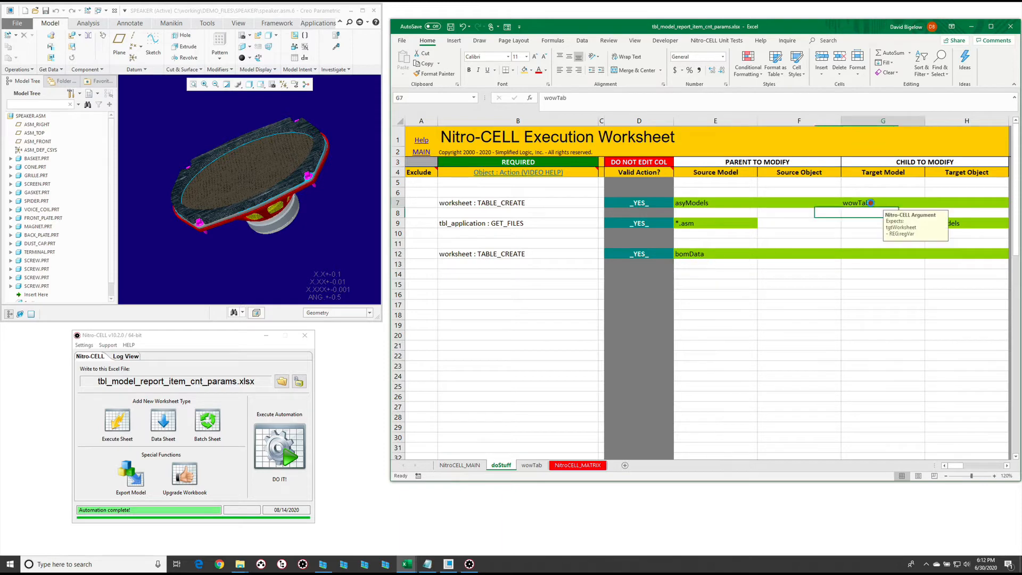
{"action": "key", "text": "ctrl+c"}
{"action": "left_click", "coordinate": [868, 254]}
{"action": "key", "text": "ctrl+v"}
{"action": "key", "text": "Escape"}
- Enter the tbl_model : REPORT_ITEM_CNT_PARMS command in cell B15 using an nc_command reference
{"action": "left_click", "coordinate": [516, 282]}
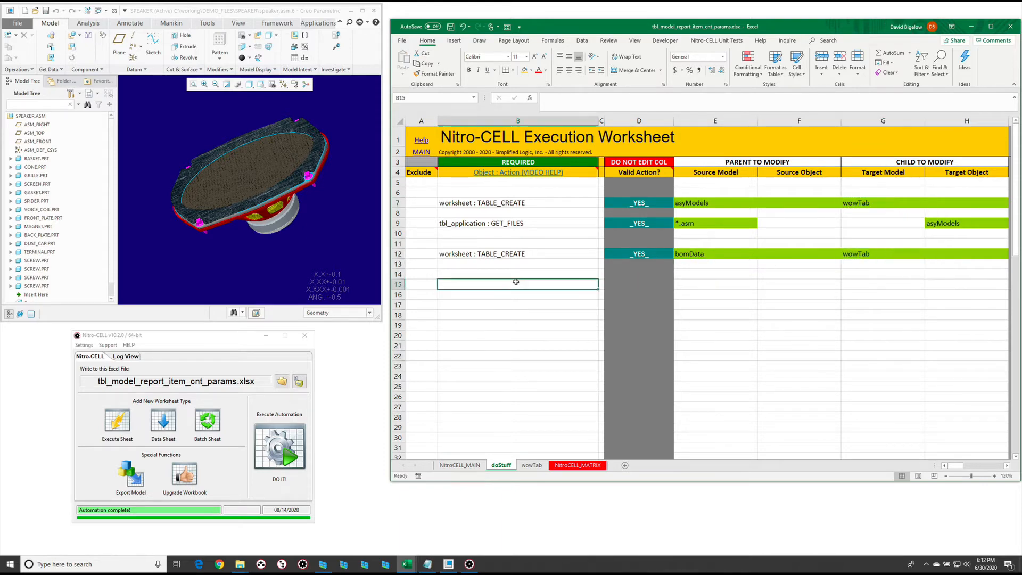
{"action": "type", "text": "=nc_command["}
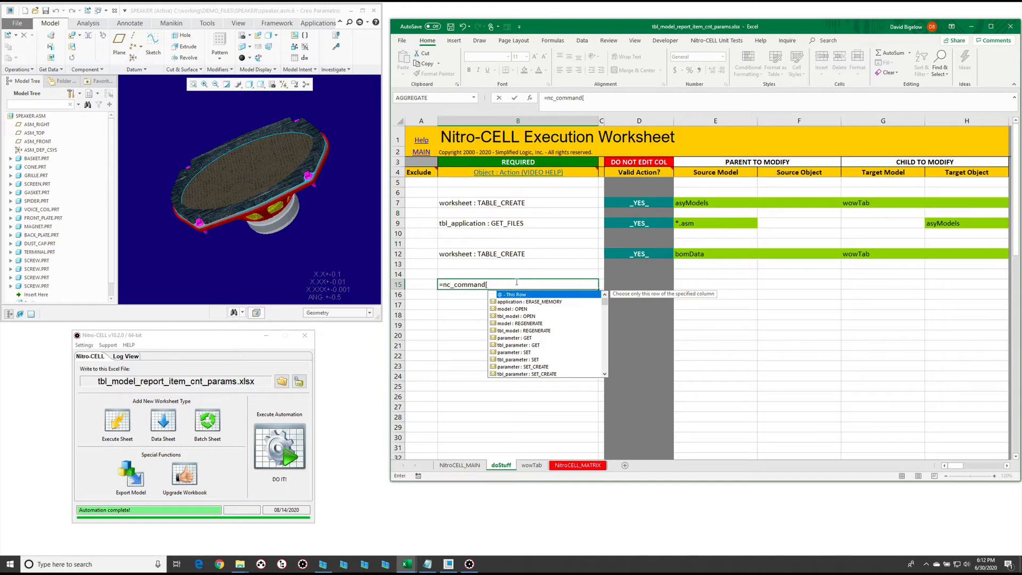
{"action": "type", "text": "tbl_model"}
{"action": "key", "text": "Down"}
{"action": "key", "text": "Down"}
{"action": "key", "text": "Tab"}
{"action": "type", "text": "]"}
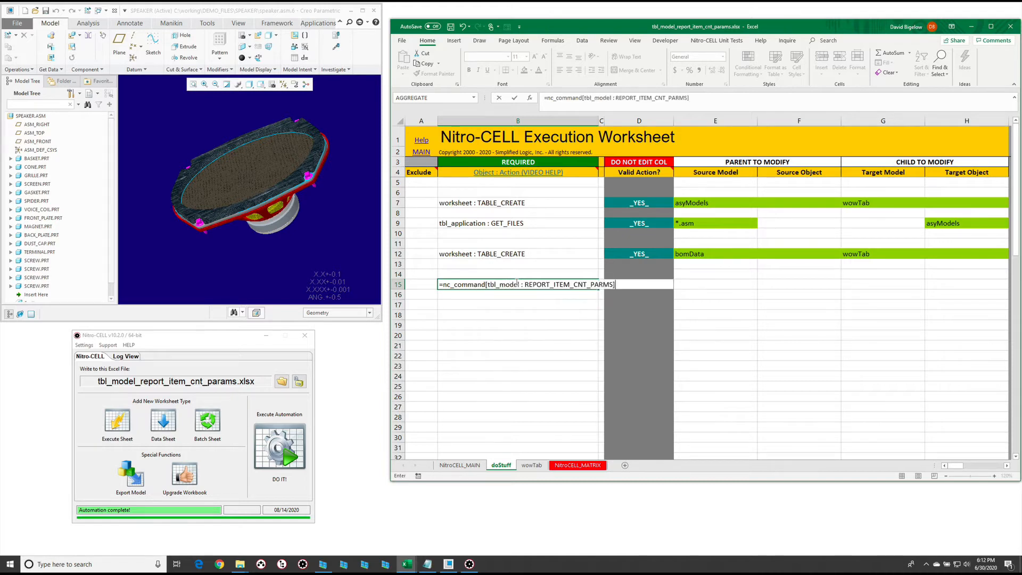
{"action": "key", "text": "Return"}
- Set the REPORT_ITEM_CNT_PARMS source model in row 15 to TBL:asyModels
{"action": "left_click", "coordinate": [740, 283]}
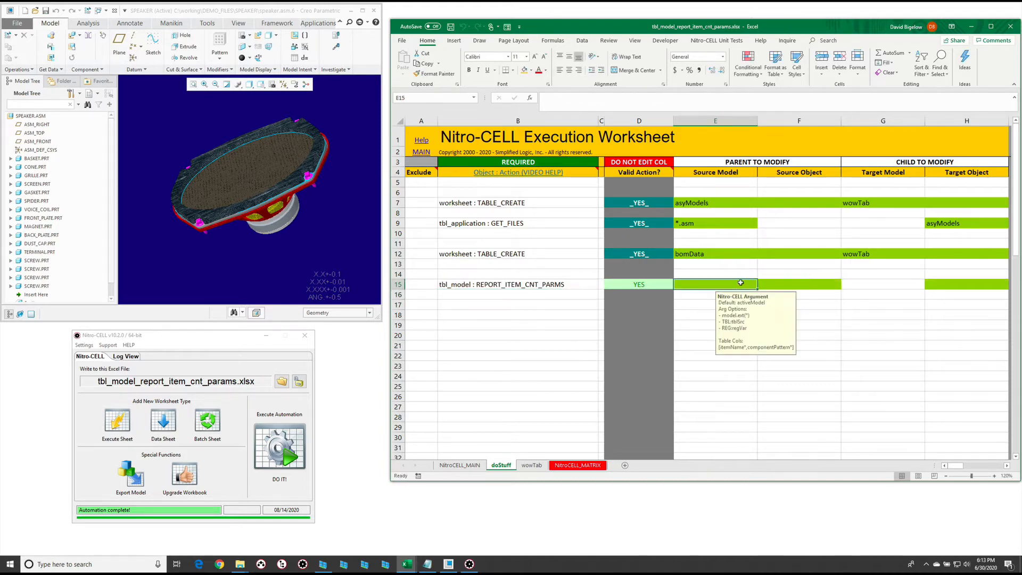
{"action": "type", "text": "TBL:"}
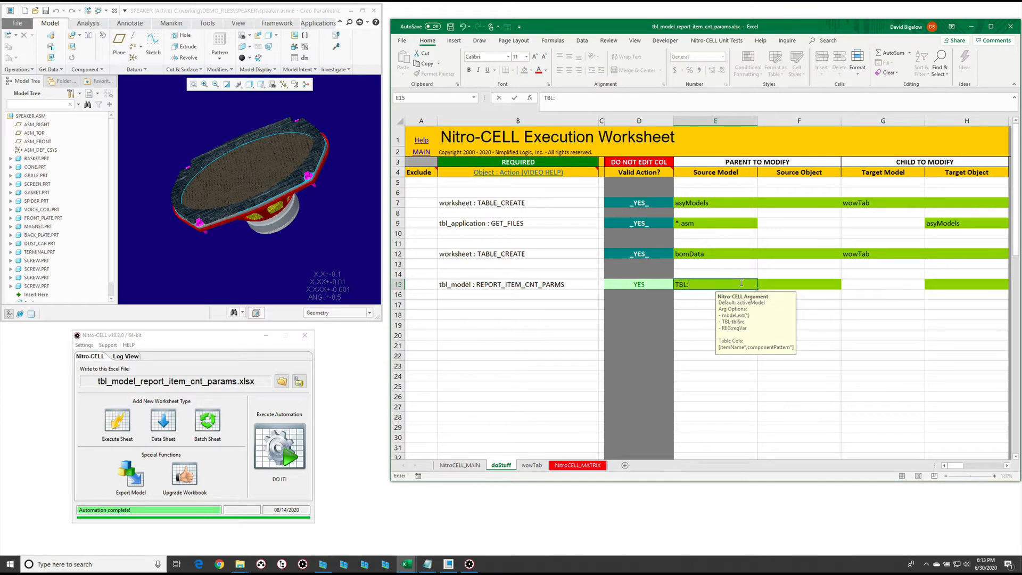
{"action": "type", "text": "asyModels"}
{"action": "key", "text": "Return"}
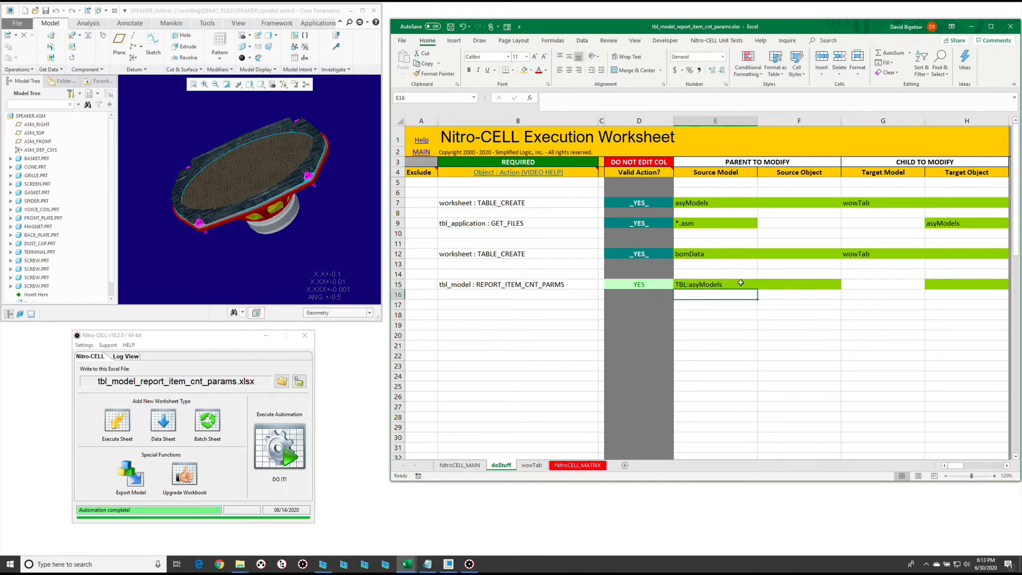
- Set the source object of the REPORT_ITEM_CNT_PARMS row to the parameter list DESCRIPTION,ENGINEERED_BY in cell F15
{"action": "left_click", "coordinate": [794, 283]}
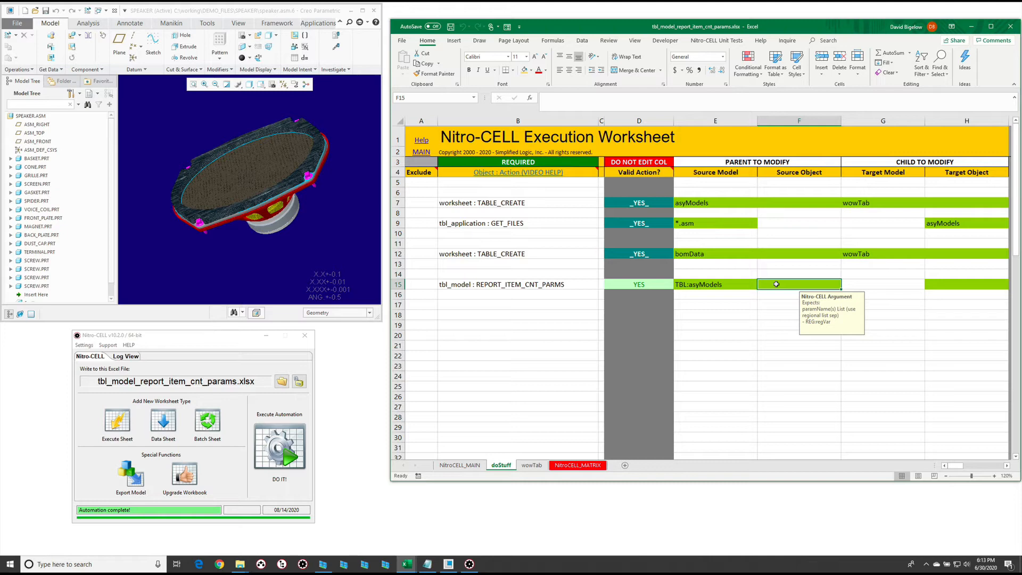
{"action": "type", "text": "DESCR"}
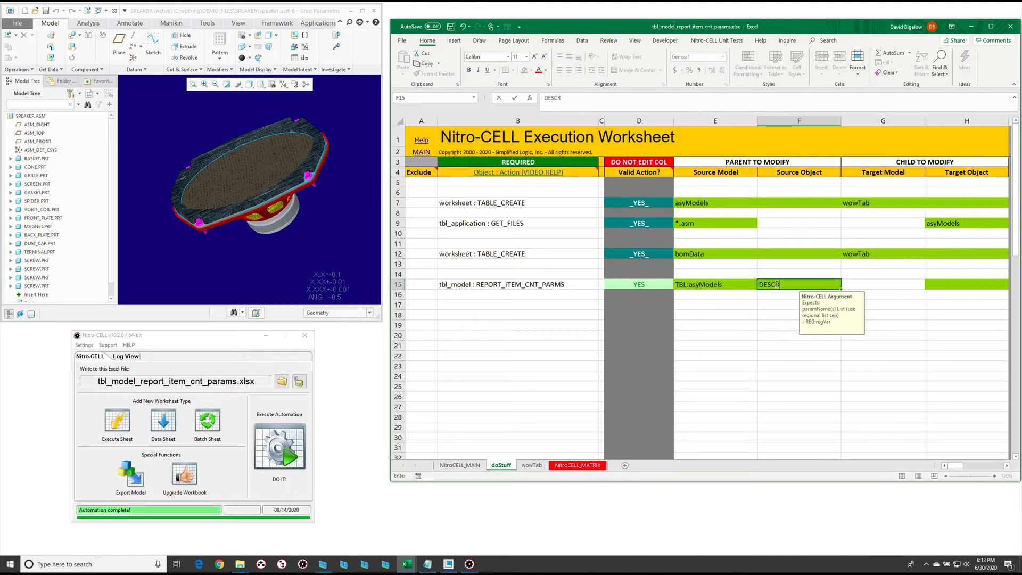
{"action": "type", "text": "IPTION,ENGINEERE"}
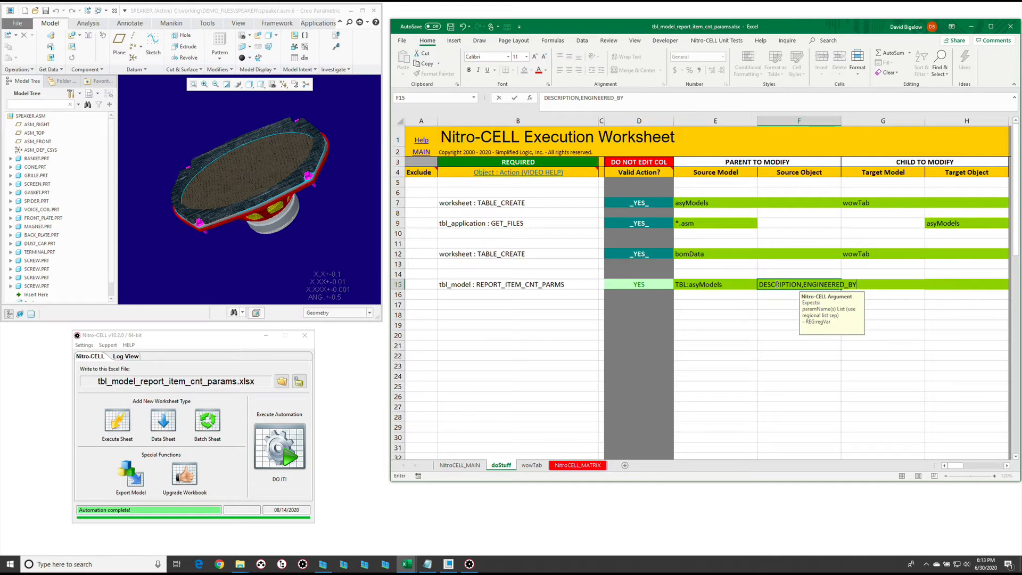
{"action": "type", "text": "D_BY"}
{"action": "key", "text": "Return"}
- Set the REPORT_ITEM_CNT_PARMS target object in cell H15 to bomData
{"action": "left_click", "coordinate": [949, 286]}
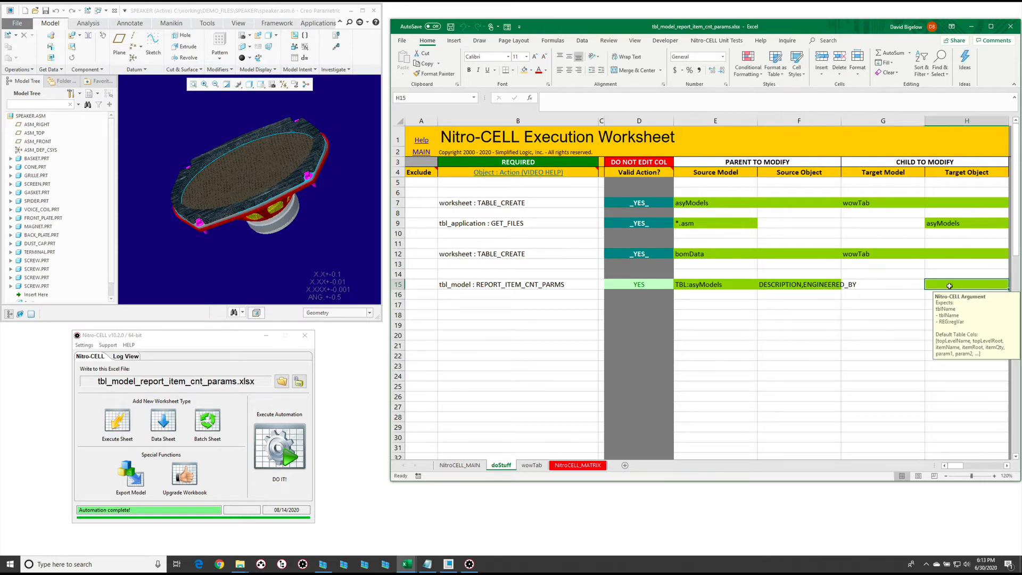
{"action": "type", "text": "bomDat"}
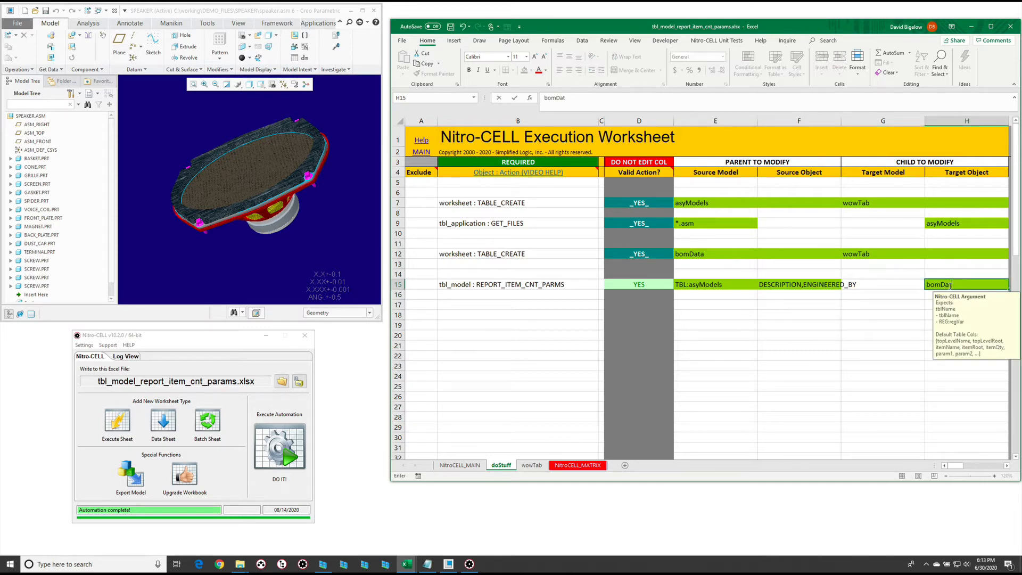
{"action": "type", "text": "a"}
{"action": "key", "text": "Return"}
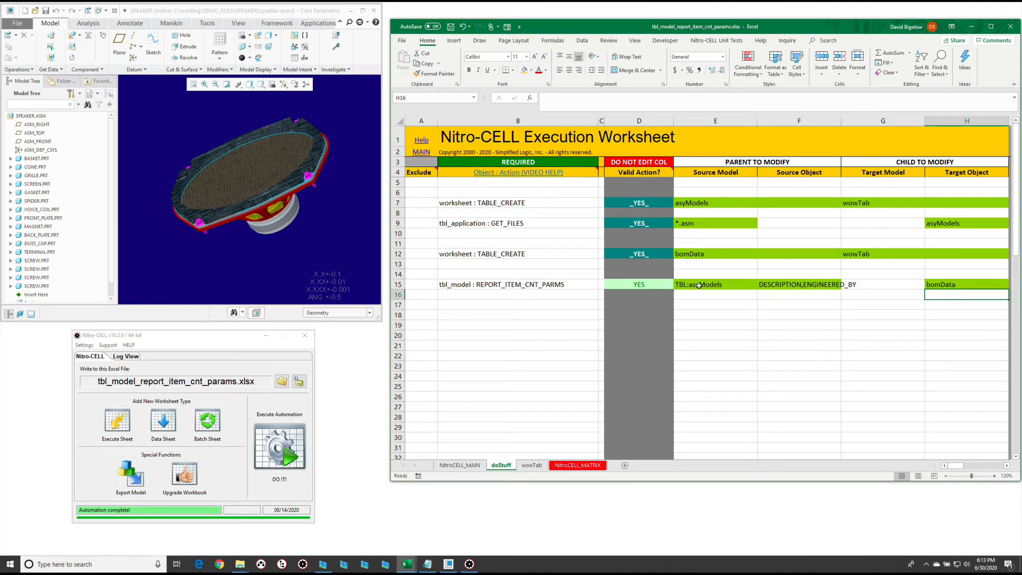
- Review the row 9 and row 15 arguments, execute the Nitro-CELL automation, and open the wowTab sheet
{"action": "left_click", "coordinate": [960, 223]}
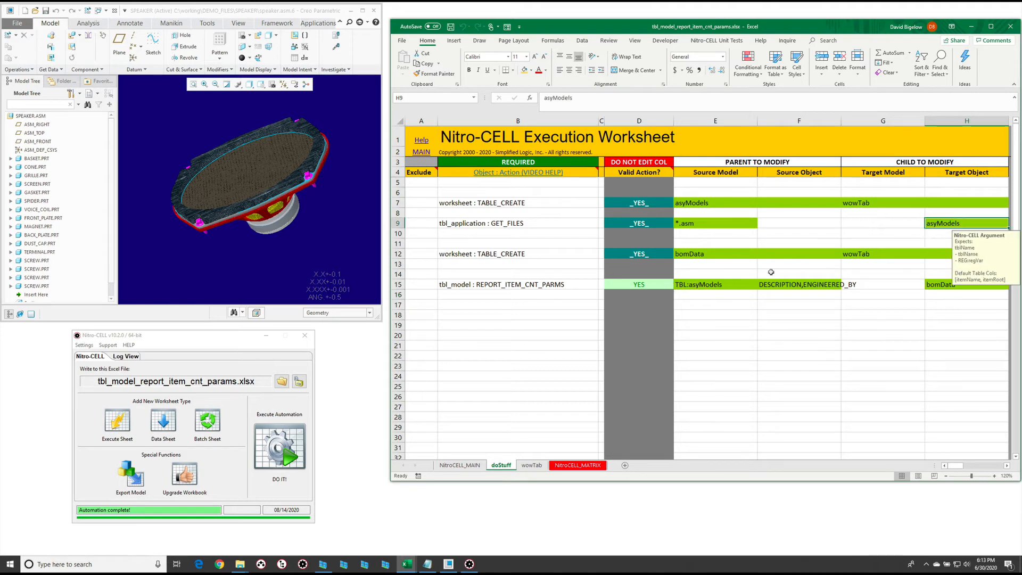
{"action": "left_click", "coordinate": [725, 285]}
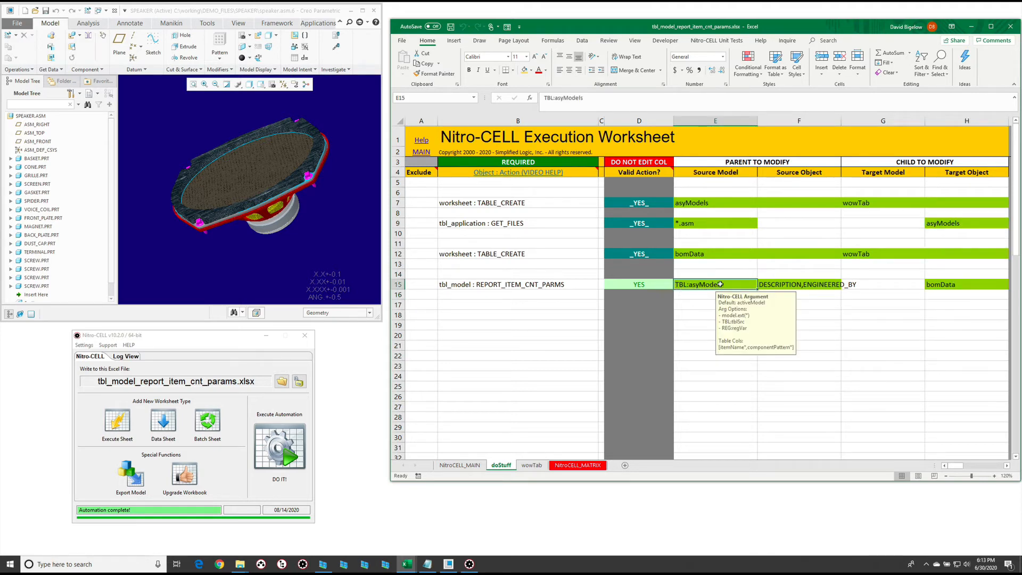
{"action": "left_click", "coordinate": [798, 286]}
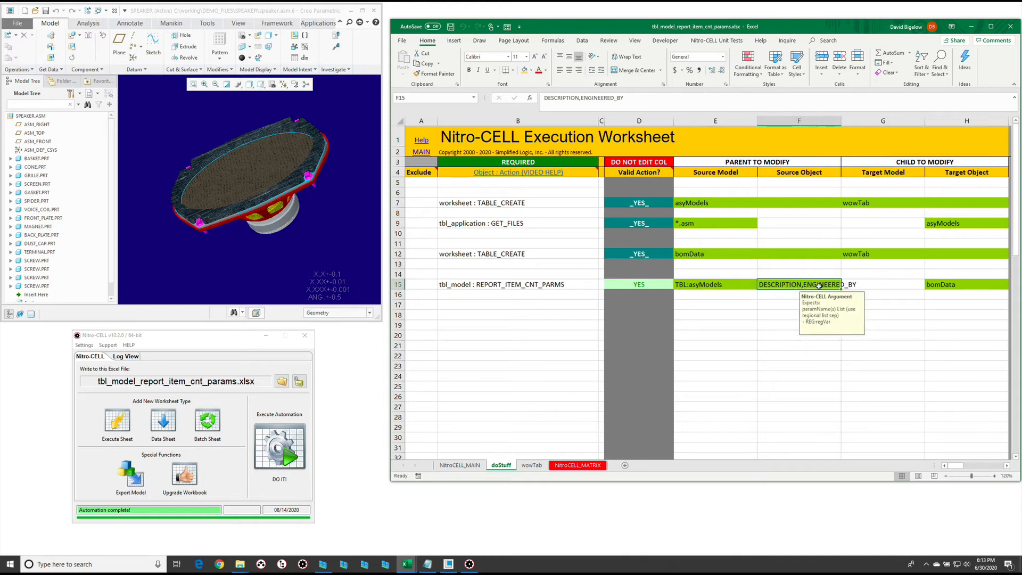
{"action": "left_click", "coordinate": [281, 458]}
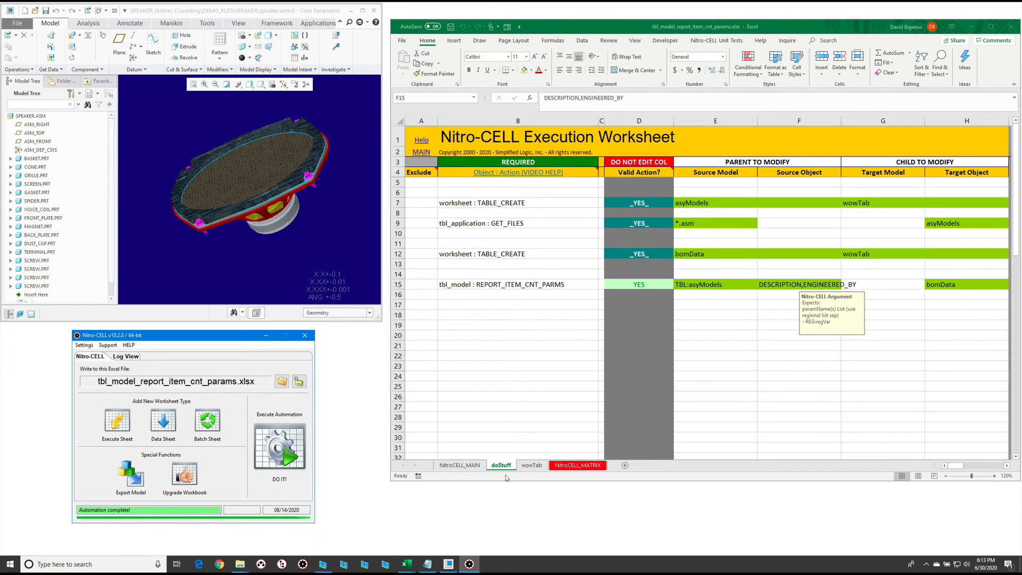
{"action": "left_click", "coordinate": [532, 465]}
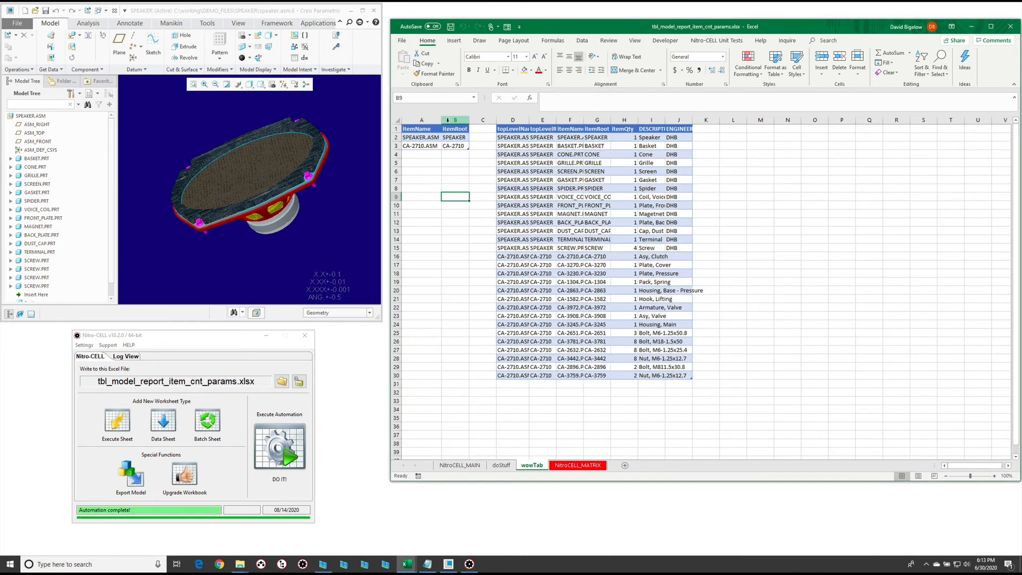
- Autofit the widths of columns A through K on the wowTab sheet
{"action": "left_click_drag", "start_coordinate": [427, 120], "coordinate": [706, 120]}
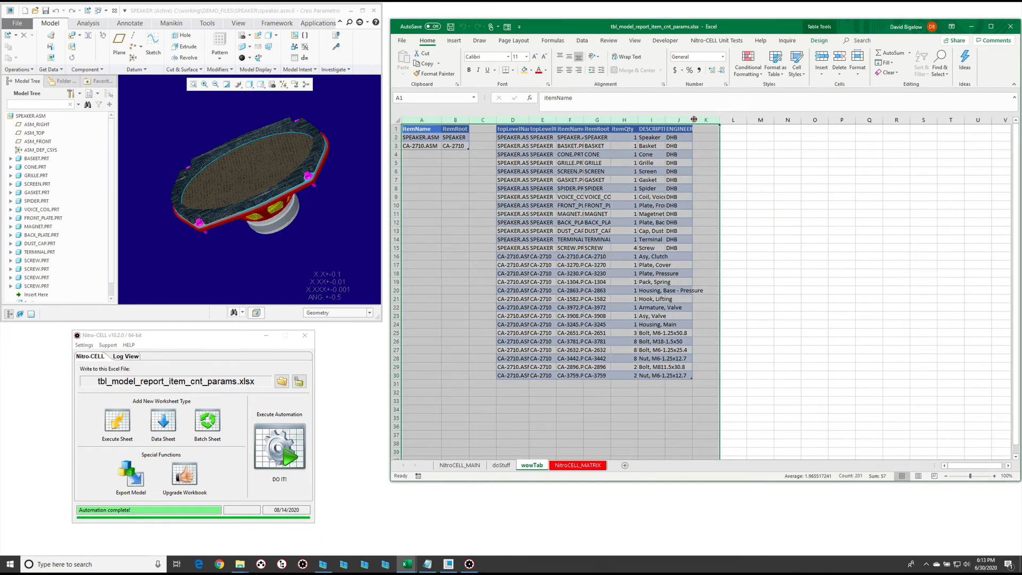
{"action": "double_click", "coordinate": [693, 120]}
{"action": "left_click", "coordinate": [624, 231]}
- Examine the assembly list and the report rows for SPEAKER.ASM and CA-2710.ASM, comparing item names, quantities, descriptions and ENGINEERED_BY values
{"action": "left_click_drag", "start_coordinate": [421, 138], "coordinate": [421, 143]}
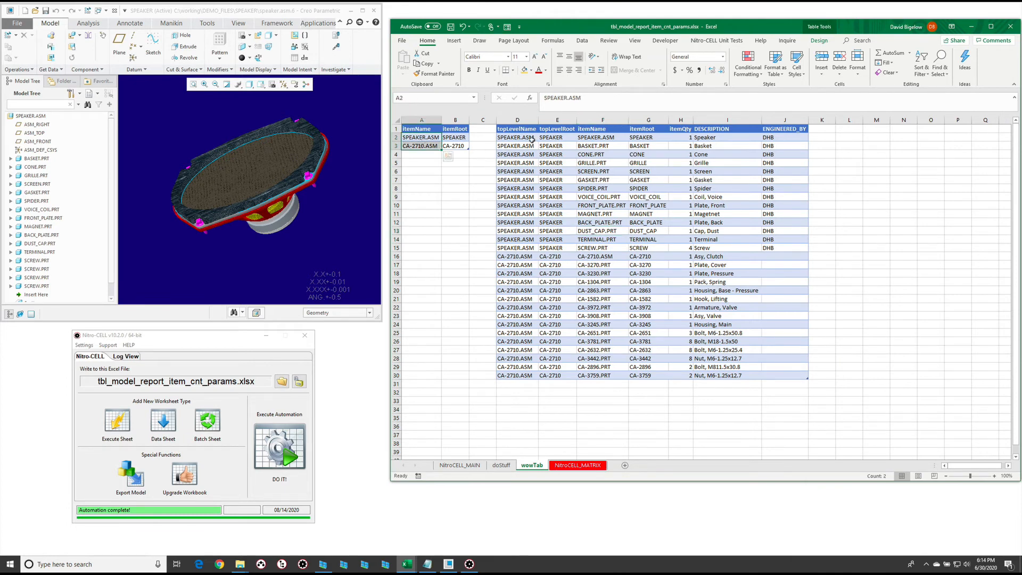
{"action": "left_click_drag", "start_coordinate": [532, 138], "coordinate": [531, 249]}
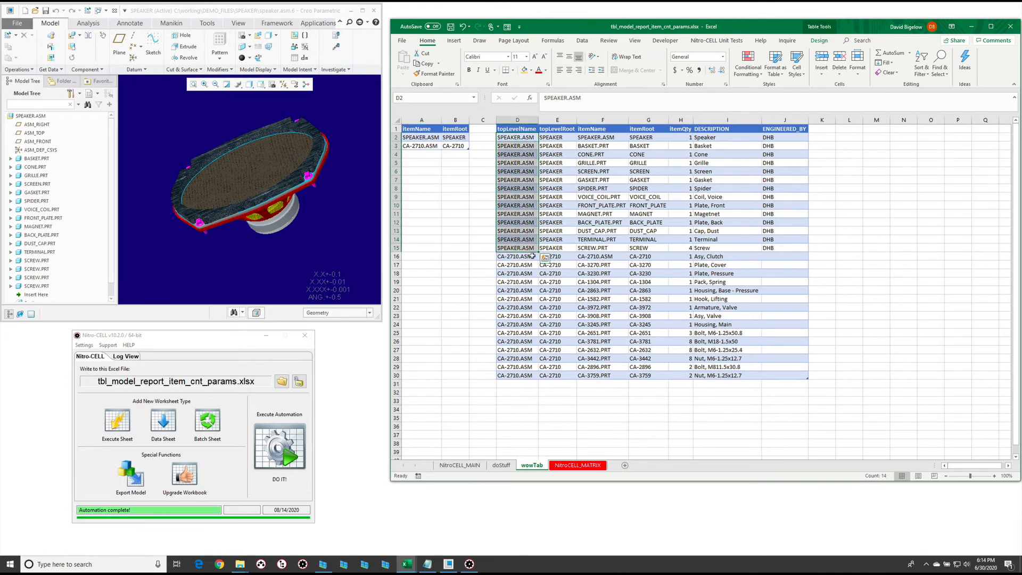
{"action": "left_click_drag", "start_coordinate": [612, 137], "coordinate": [601, 247]}
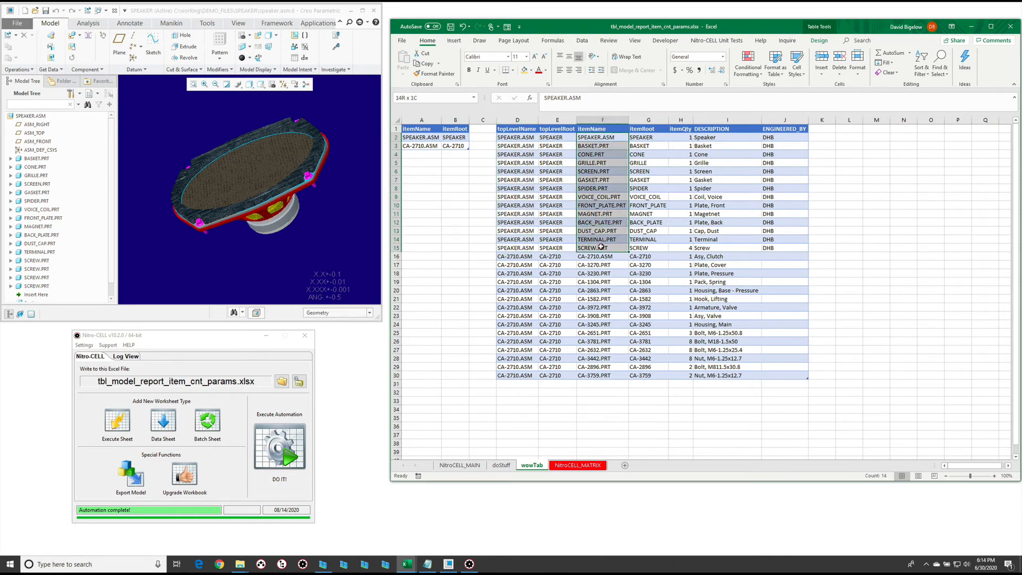
{"action": "left_click_drag", "start_coordinate": [687, 137], "coordinate": [685, 247]}
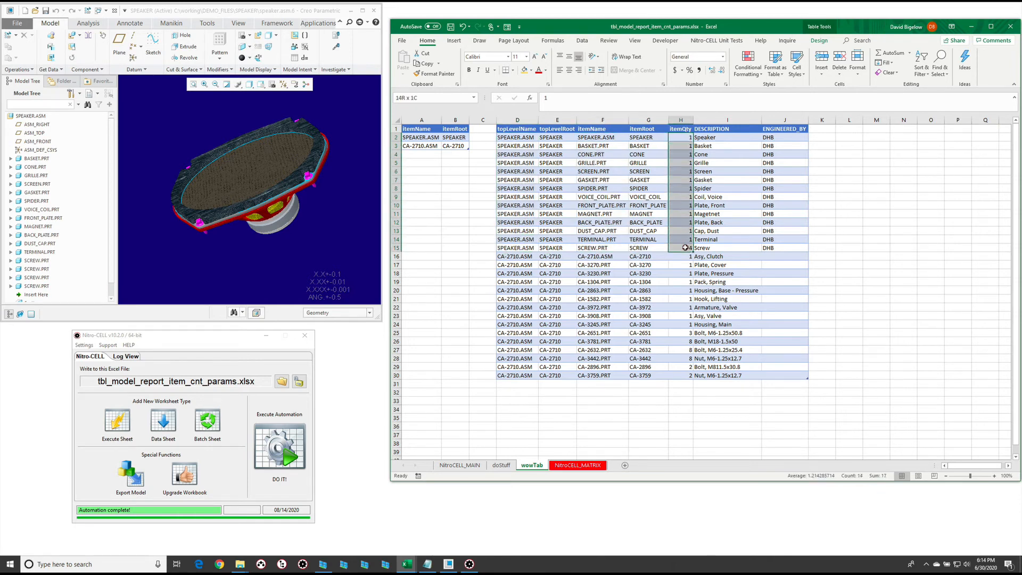
{"action": "left_click", "coordinate": [728, 137]}
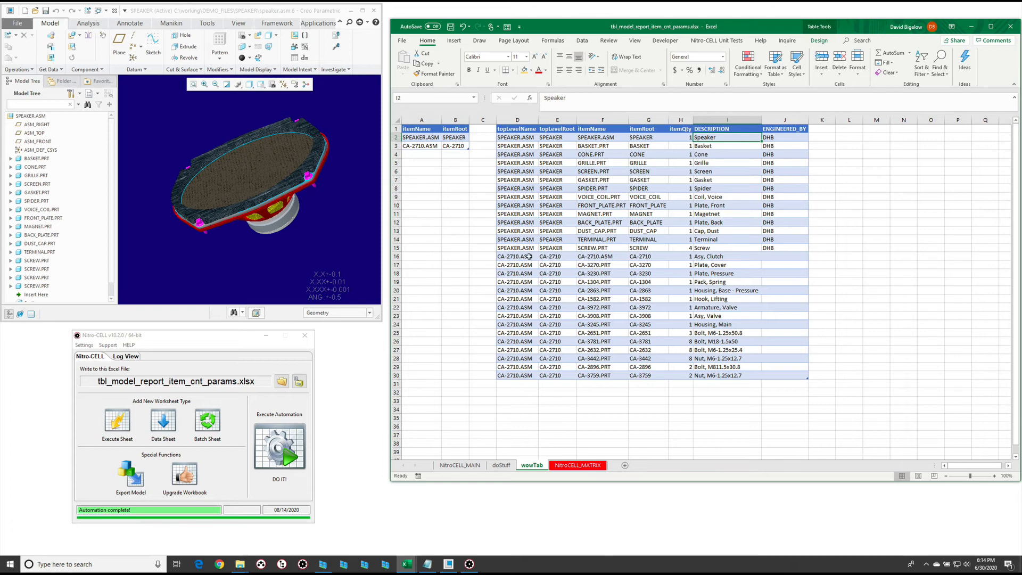
{"action": "left_click_drag", "start_coordinate": [532, 258], "coordinate": [525, 369]}
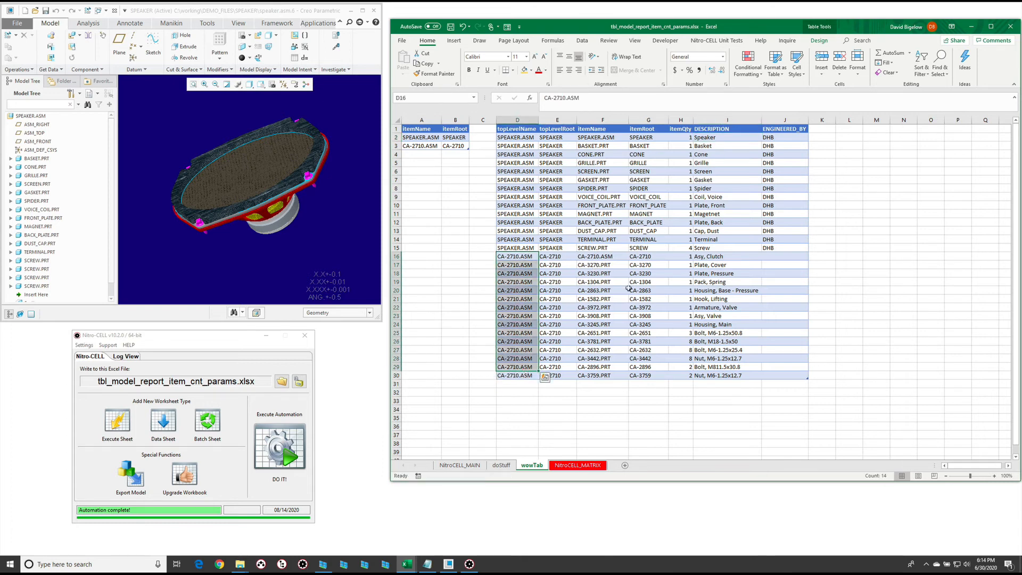
{"action": "left_click", "coordinate": [654, 270]}
{"action": "left_click_drag", "start_coordinate": [619, 257], "coordinate": [615, 375]}
{"action": "left_click_drag", "start_coordinate": [713, 256], "coordinate": [720, 371]}
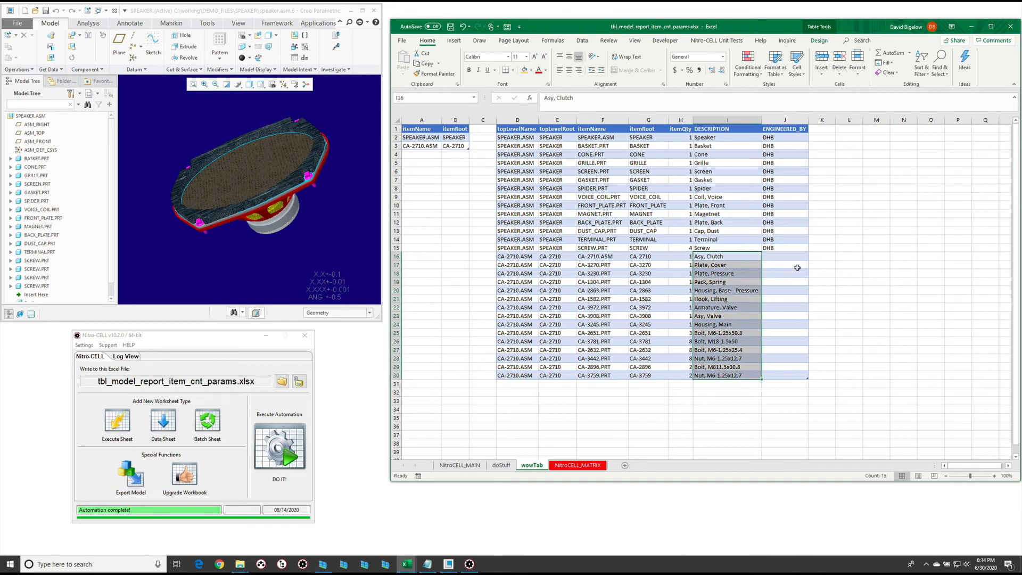
{"action": "left_click_drag", "start_coordinate": [800, 258], "coordinate": [786, 369]}
{"action": "left_click", "coordinate": [709, 326]}
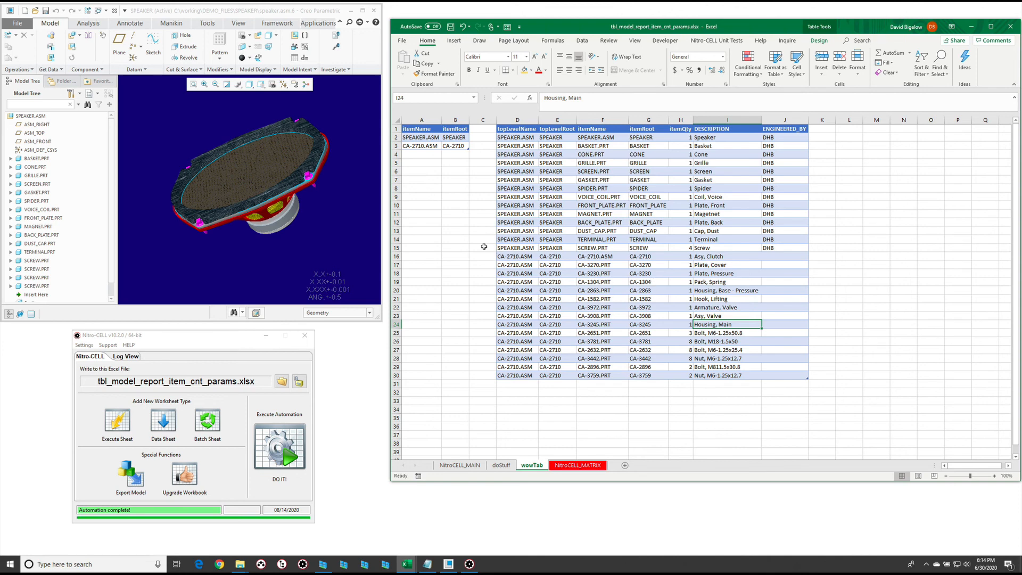
- Return to the doStuff sheet and select cell B17 below the report command
{"action": "left_click", "coordinate": [501, 465]}
{"action": "left_click", "coordinate": [497, 304]}
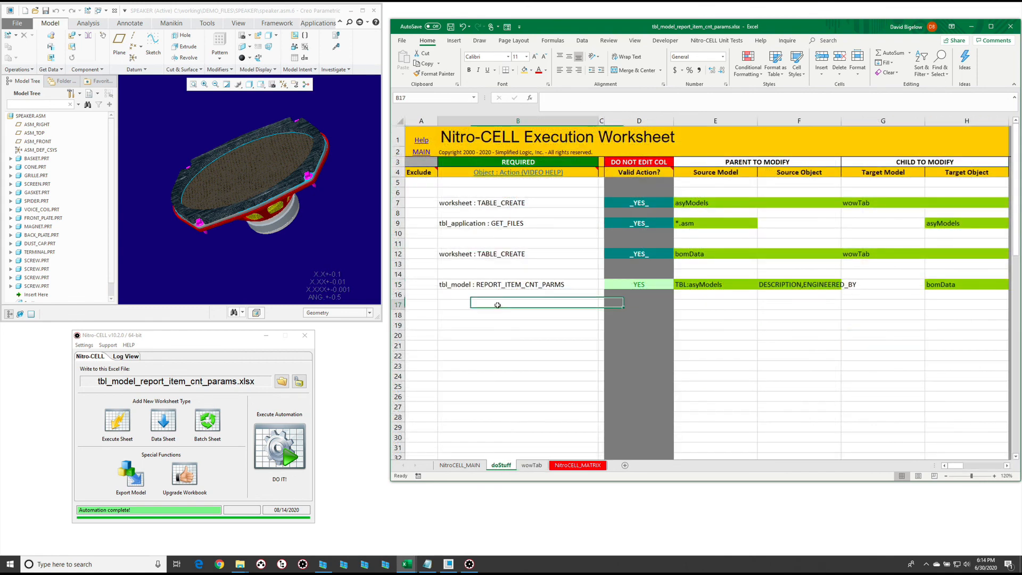